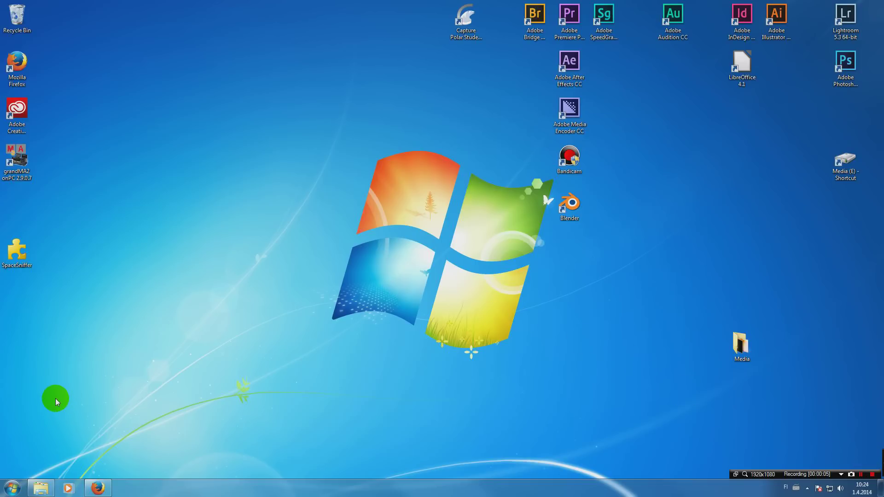
Step: Launch MagicQ PC from the Start menu and continue past the splash screen
left_click(12, 488)
left_click(52, 282)
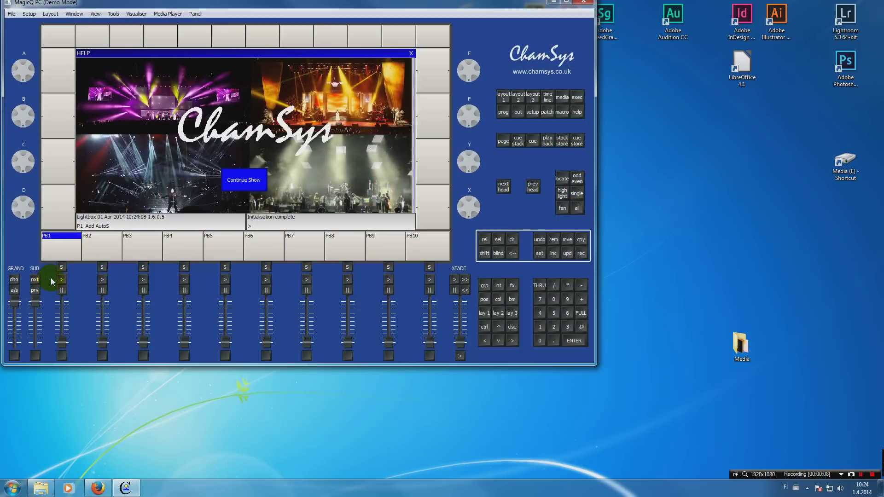
left_click(260, 181)
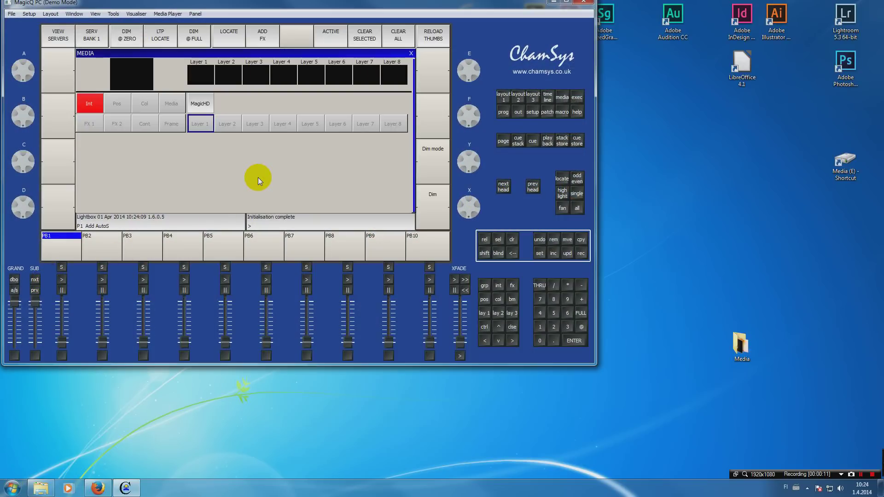
Step: Start a new empty show from Setup, confirming the erase, in Normal programming mode
left_click(533, 112)
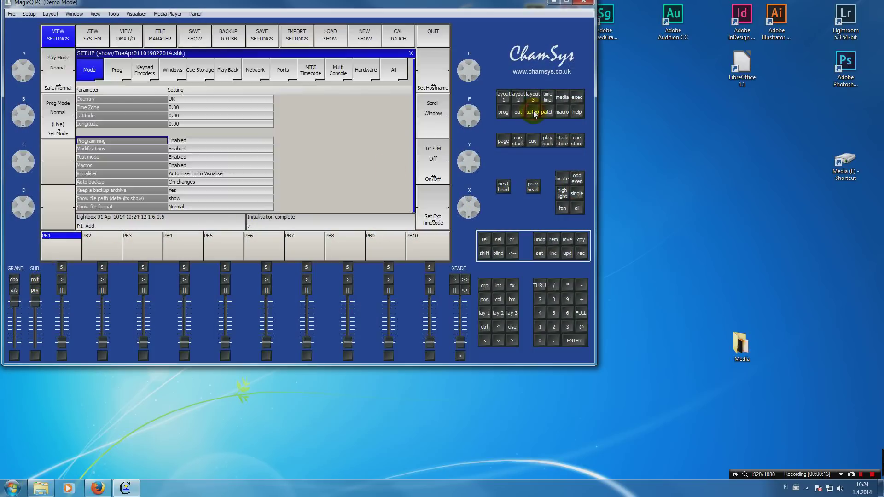
left_click(364, 36)
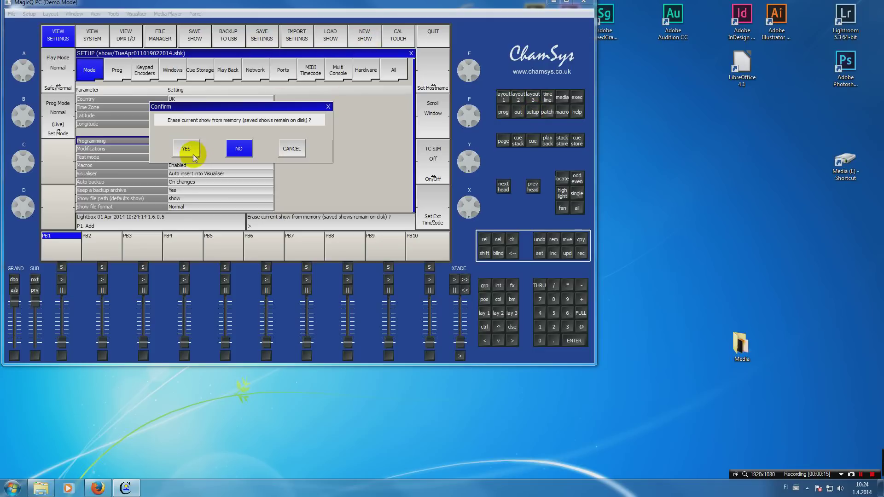
left_click(188, 148)
left_click(193, 147)
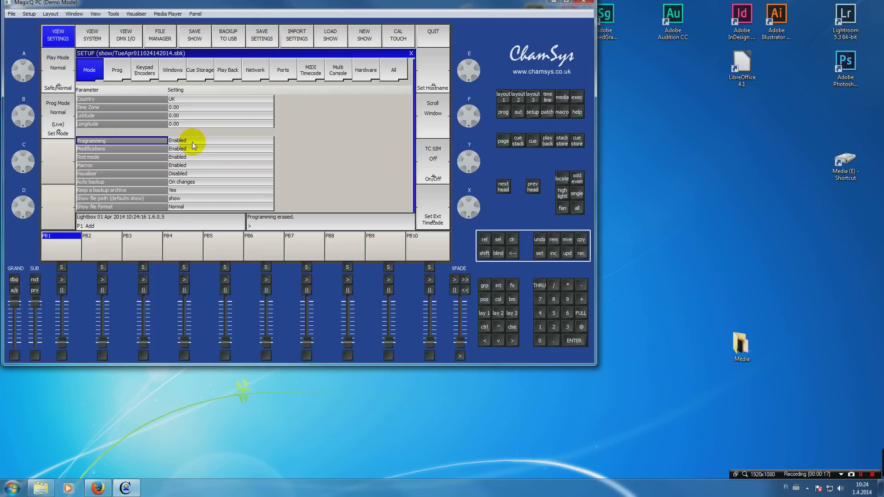
Step: Show the MagicHD media output without the basic media download, placed at the top right
left_click(168, 14)
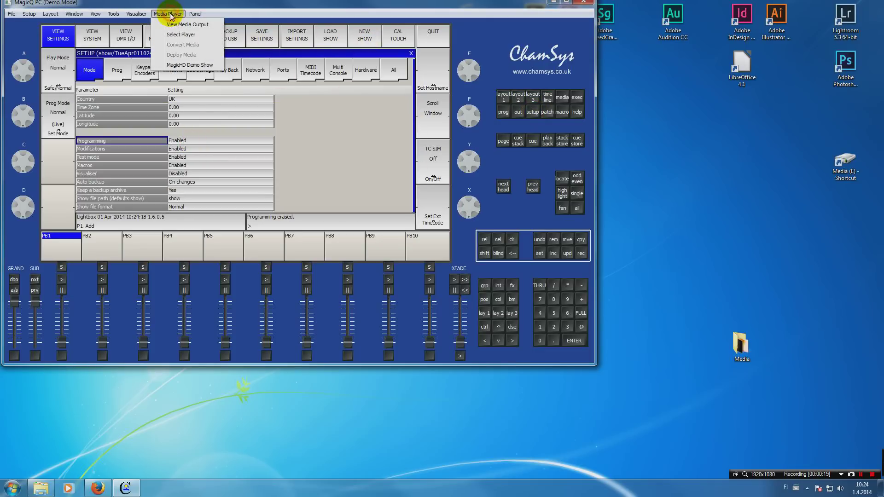
left_click(166, 24)
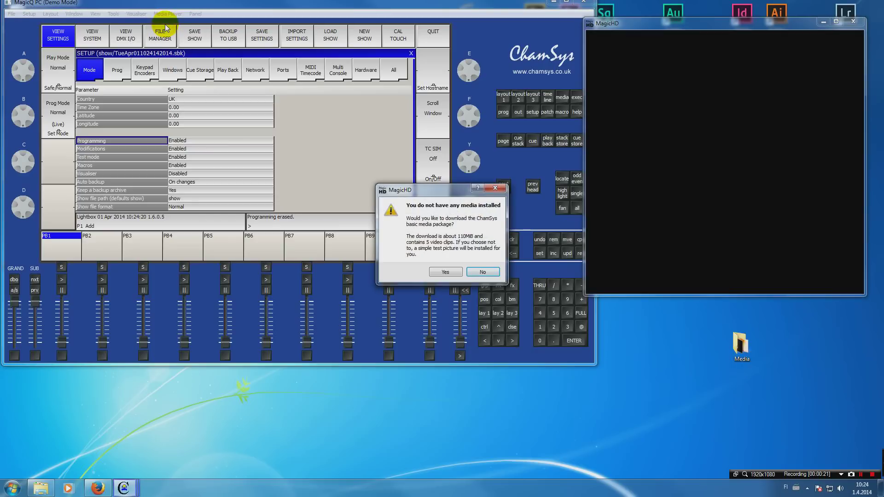
left_click(483, 272)
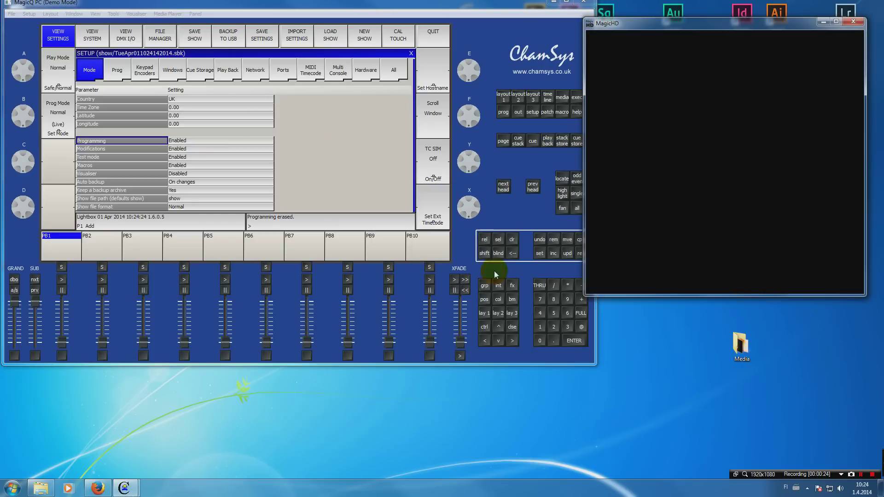
left_click_drag(689, 28, 703, 12)
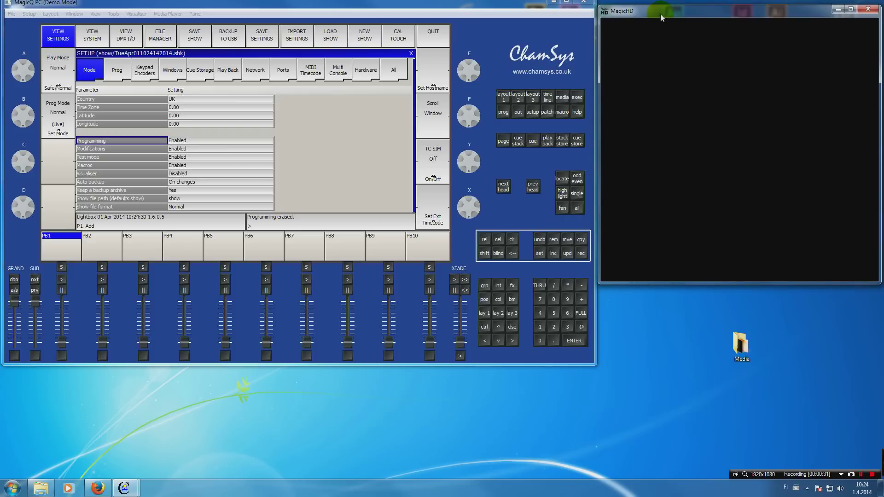
left_click_drag(660, 14, 660, 15)
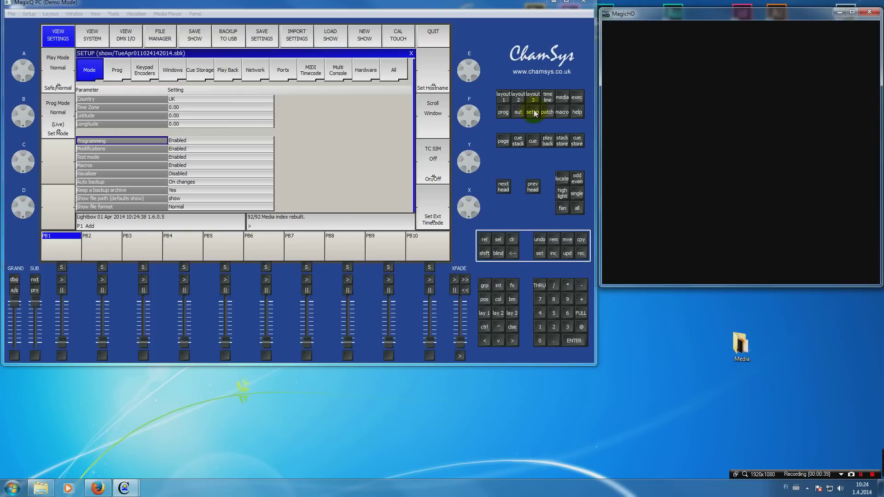
Step: Patch a MagicHD media server at DMX address 1 and confirm the heads
left_click(547, 112)
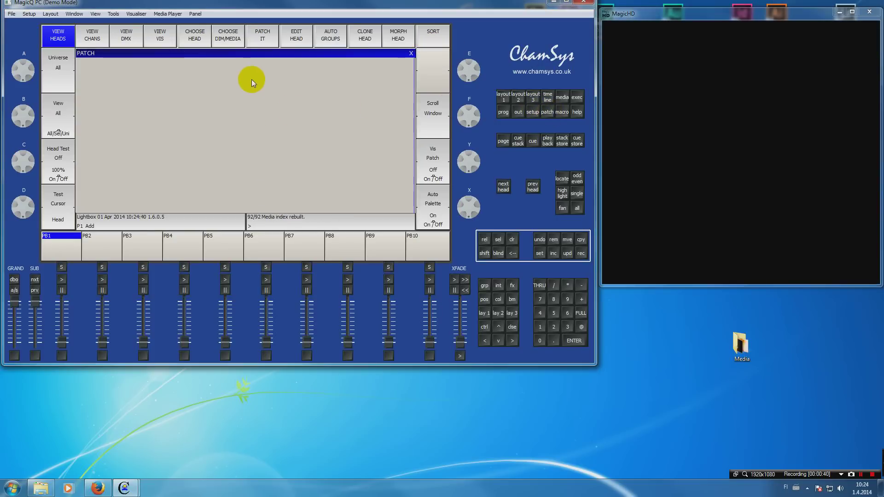
left_click(228, 37)
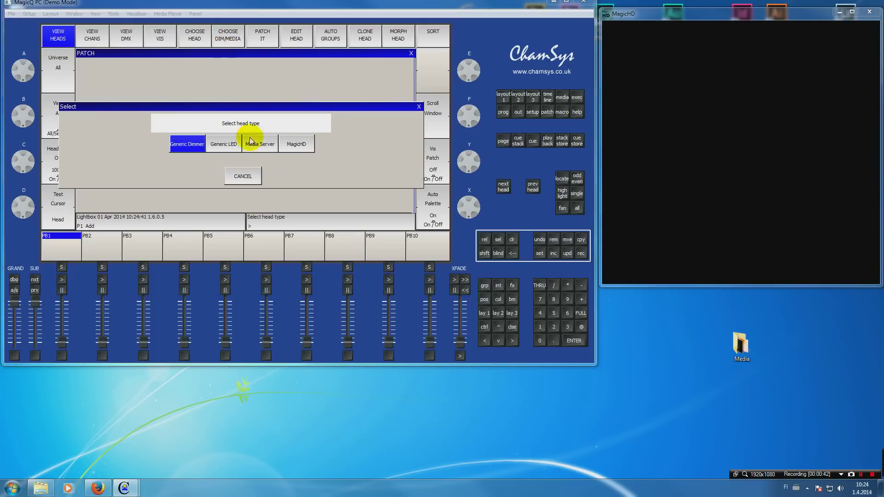
left_click(302, 150)
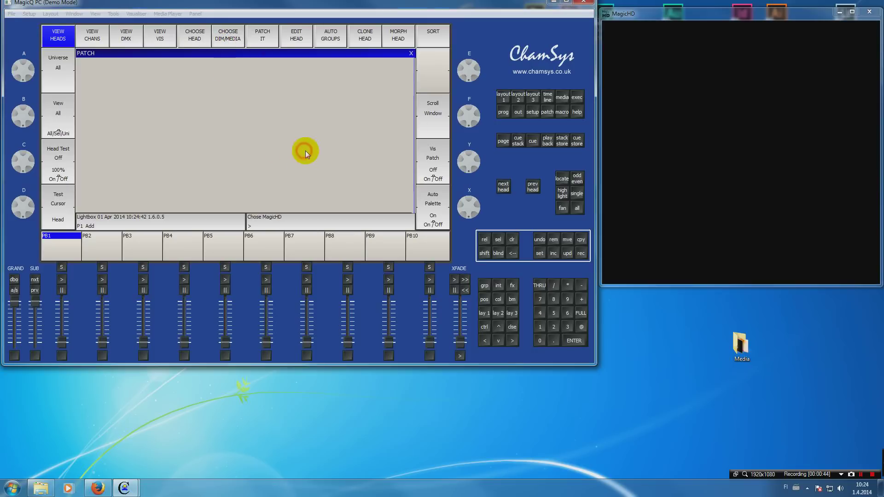
left_click(257, 36)
left_click(191, 175)
left_click(278, 199)
left_click(188, 149)
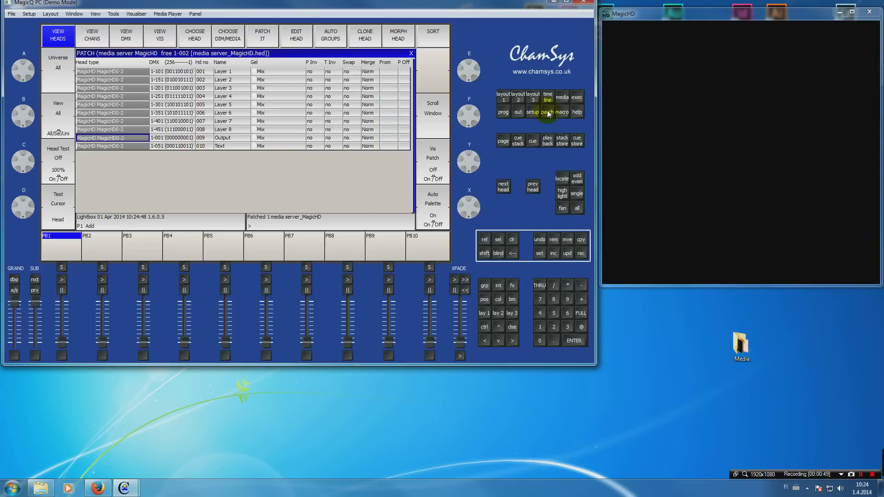
Step: Select the local MagicHD player in Media Player > Select Player
left_click(165, 15)
left_click(164, 34)
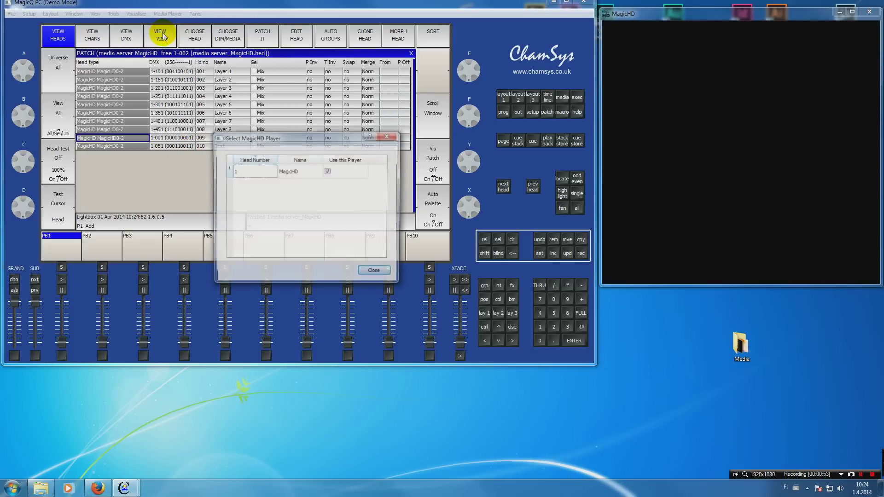
left_click(251, 171)
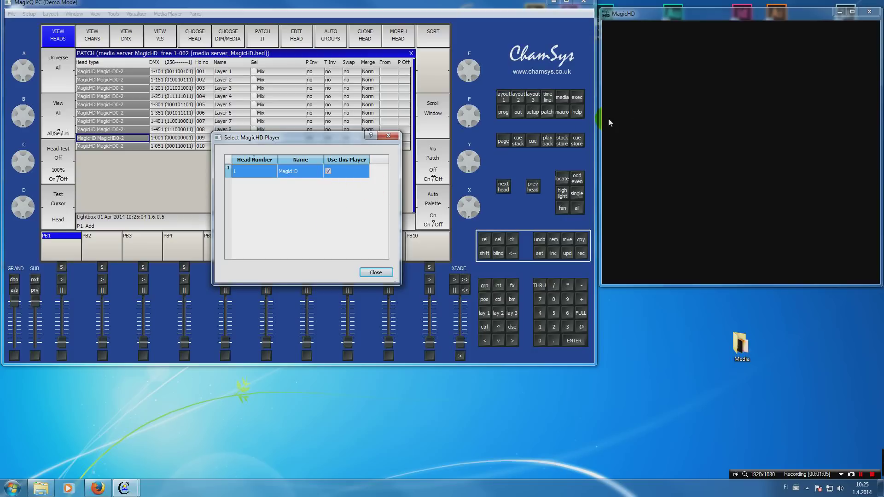
left_click(369, 253)
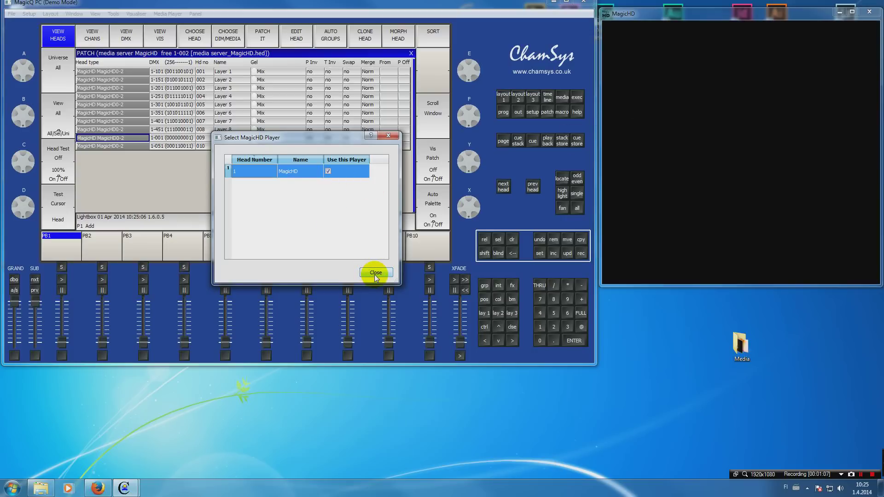
left_click(372, 274)
Step: Locate the MagicHD heads and raise Layer 1 to 100% to show the test card
left_click(562, 139)
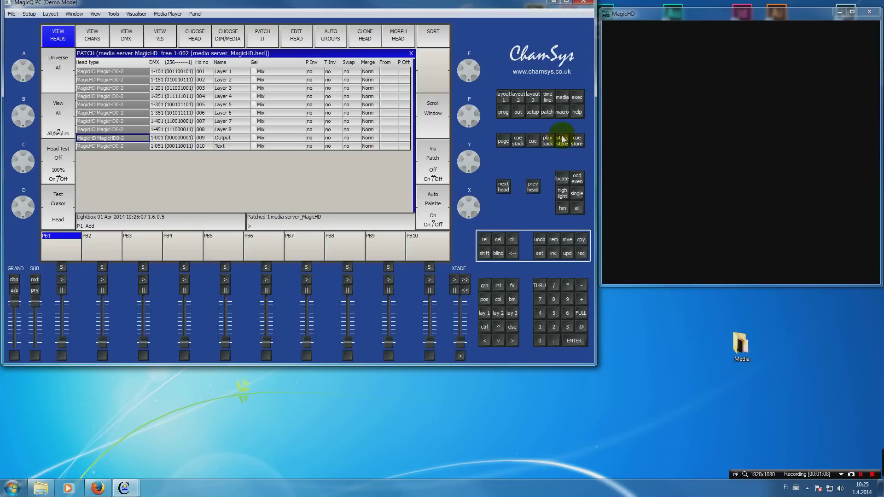
left_click(563, 98)
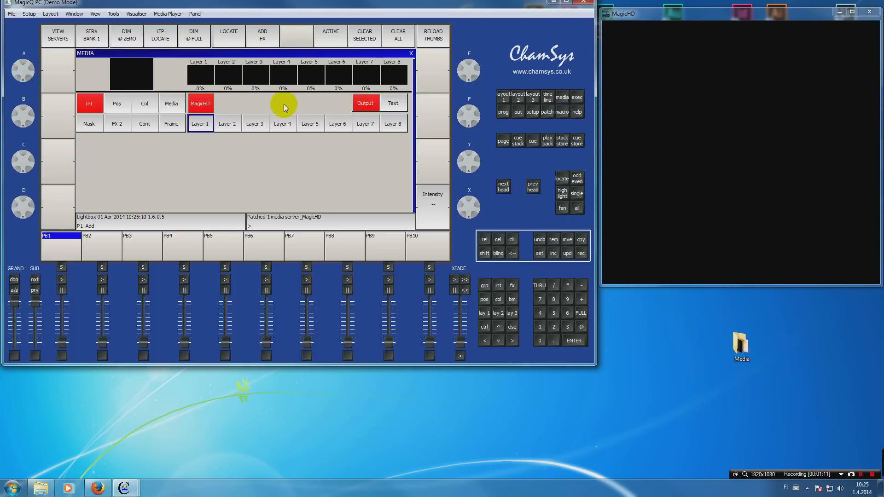
left_click(368, 103)
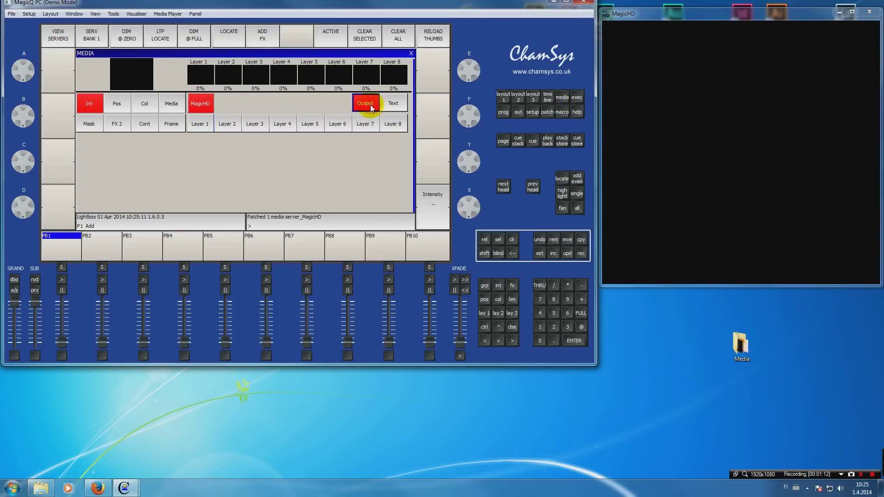
left_click(235, 42)
left_click(198, 124)
left_click(217, 36)
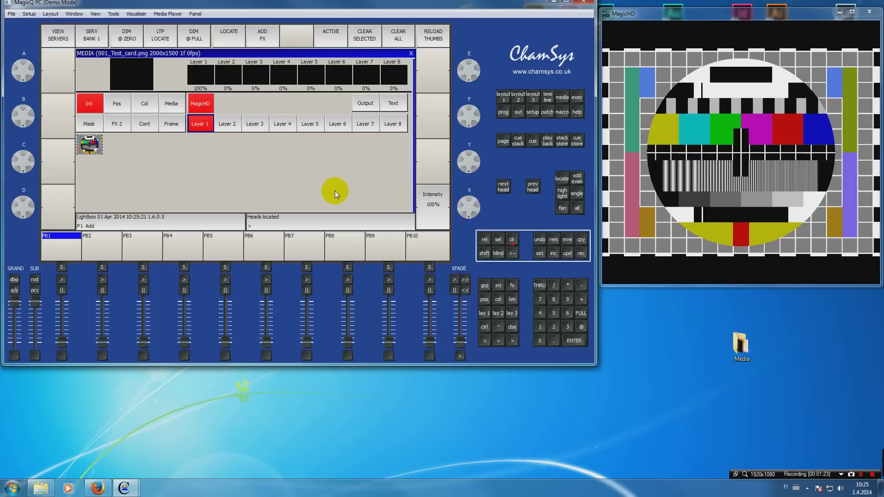
Step: Create a new folder named 'convert' in the MagicQ PC program folder
left_click(41, 487)
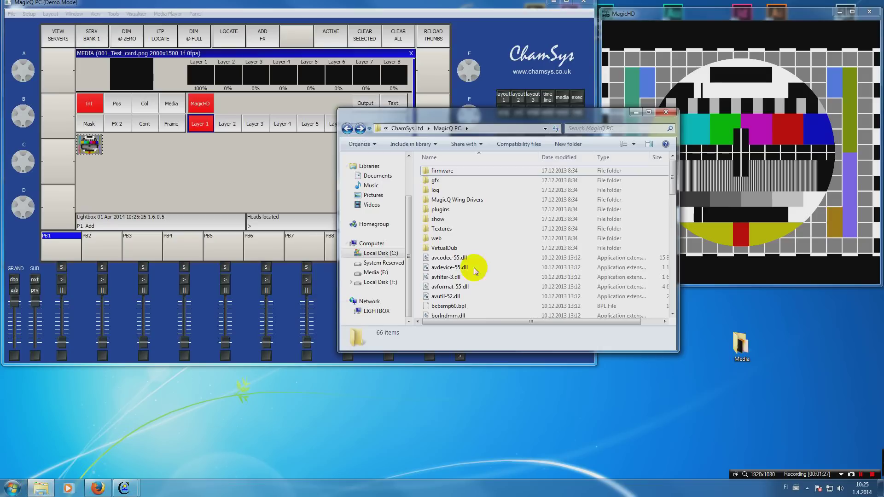
right_click(520, 246)
mouse_move(559, 358)
left_click(667, 358)
type("convert")
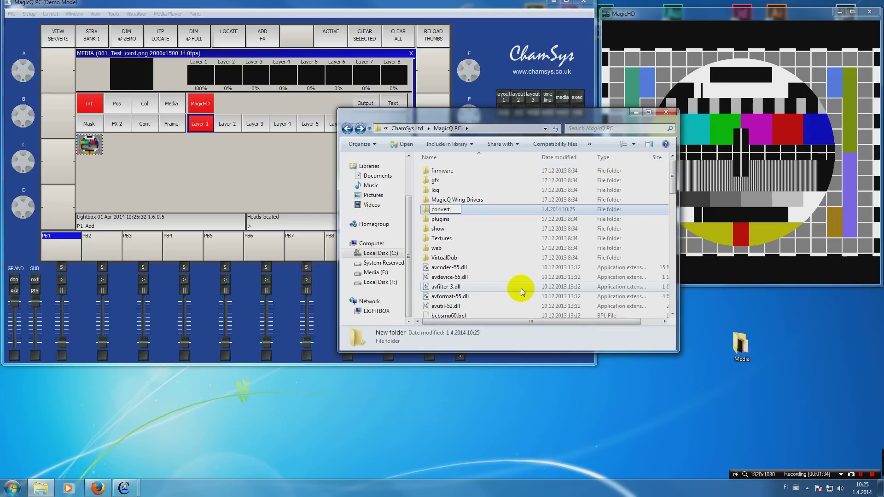
key("Return")
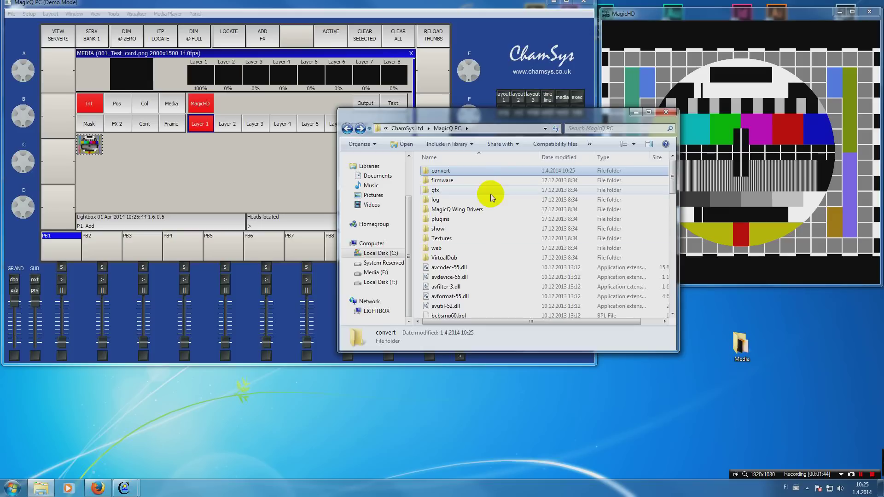
Step: Inside 'convert', create a subfolder named '010'
double_click(475, 172)
right_click(492, 222)
mouse_move(532, 331)
left_click(634, 339)
type("010")
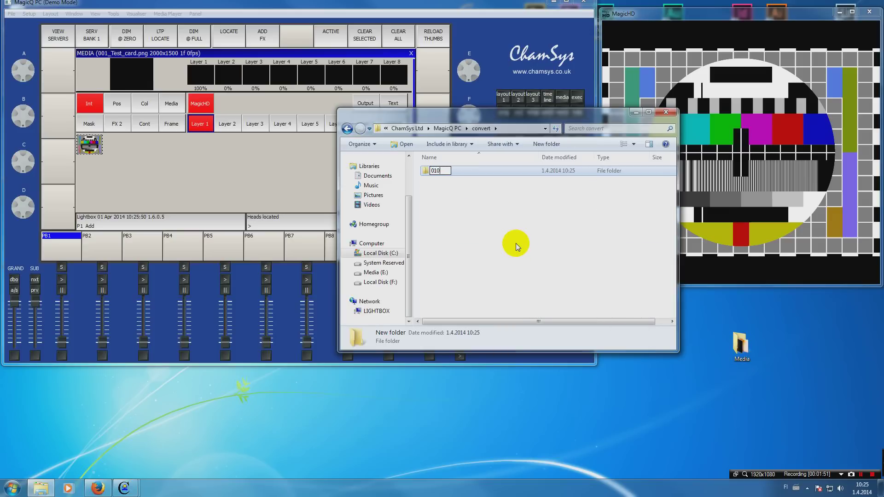
key("Escape")
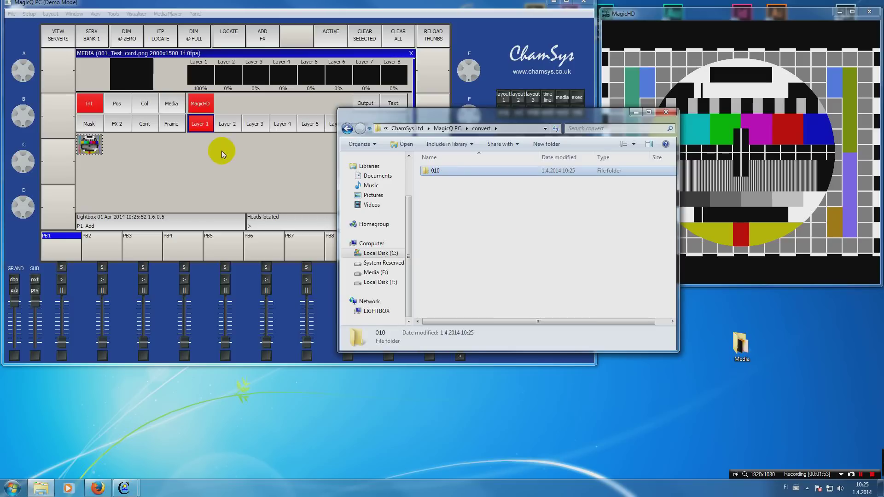
Step: Step Layer 1's Media Folder down from 018 to 010
left_click(172, 104)
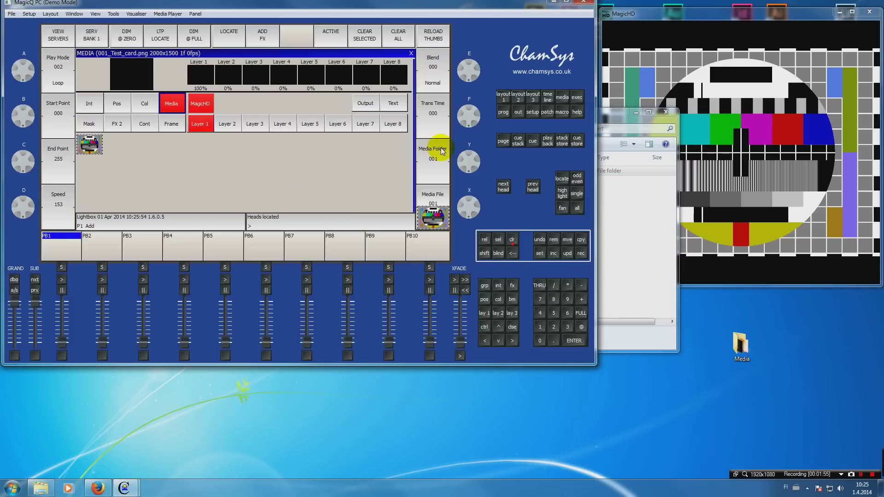
scroll(479, 158, "up", 3)
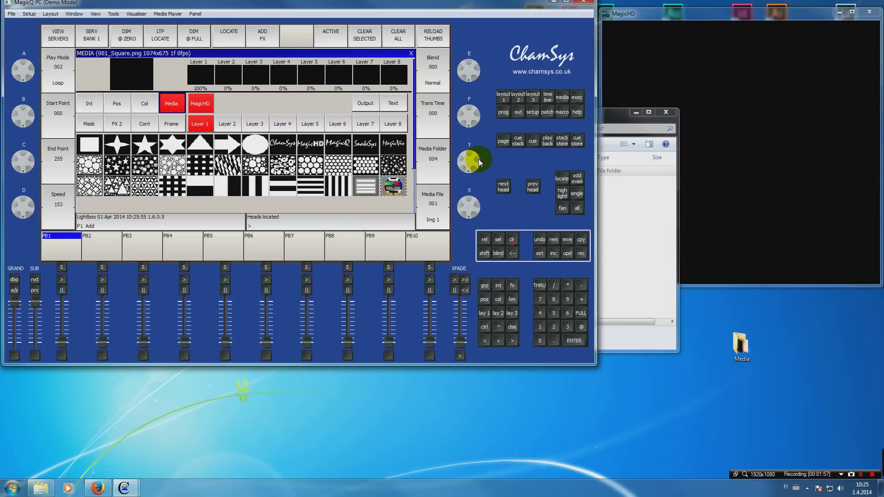
scroll(477, 161, "up", 14)
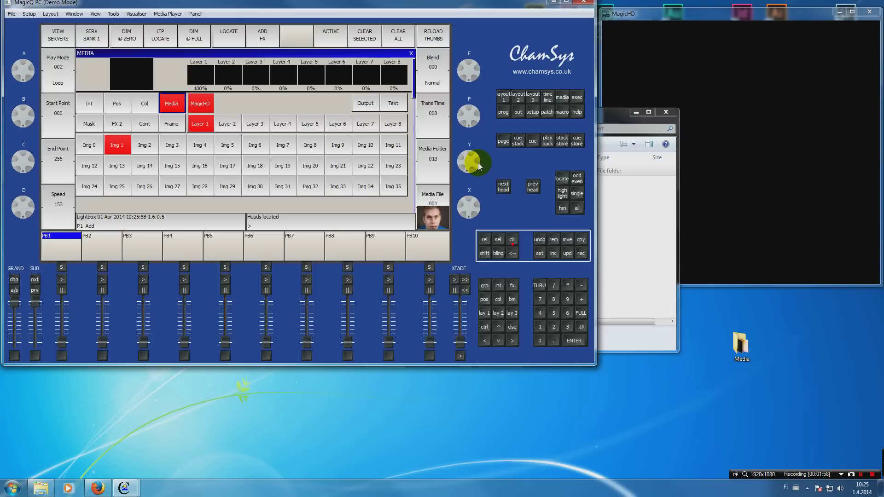
scroll(430, 162, "up", 3)
left_click_drag(477, 166, 454, 168)
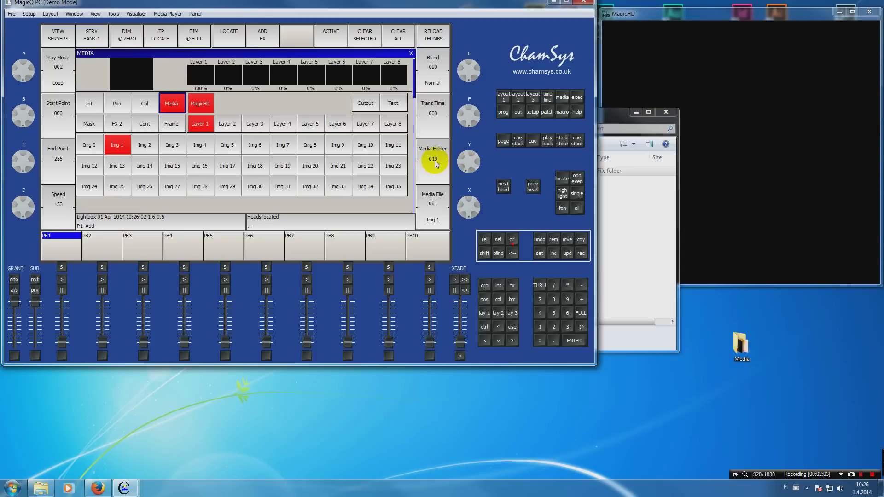
scroll(476, 161, "down", 4)
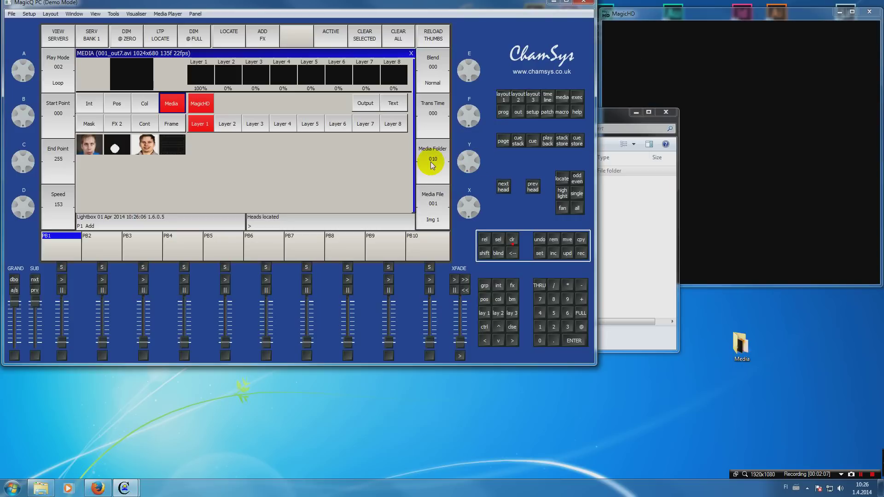
Step: Move Comp 2, IMG_0757, mask, MVI_3866 and out7 from the desktop Media folder into 010
left_click(632, 216)
double_click(442, 171)
double_click(740, 350)
left_click_drag(545, 144, 648, 322)
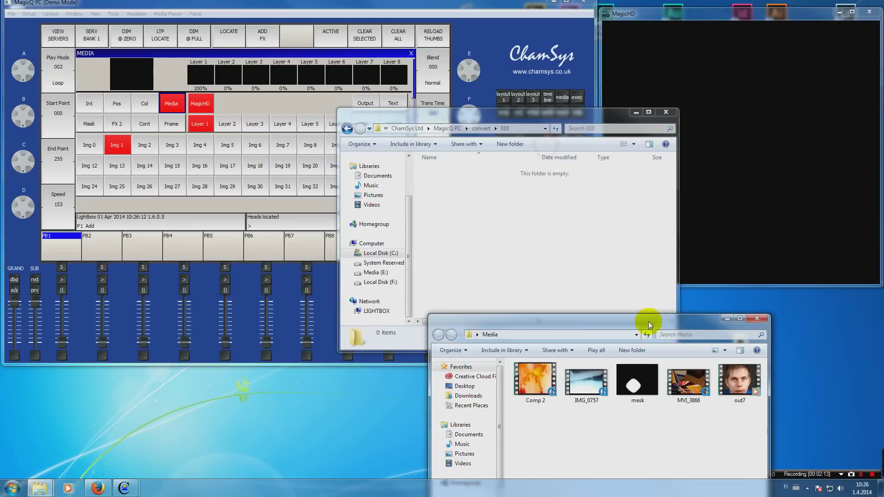
left_click_drag(759, 418, 535, 261)
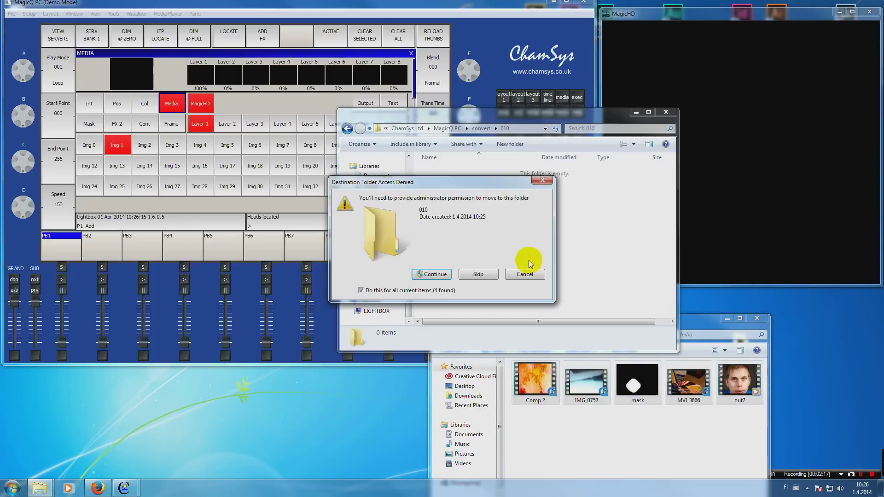
left_click(441, 274)
left_click(444, 273)
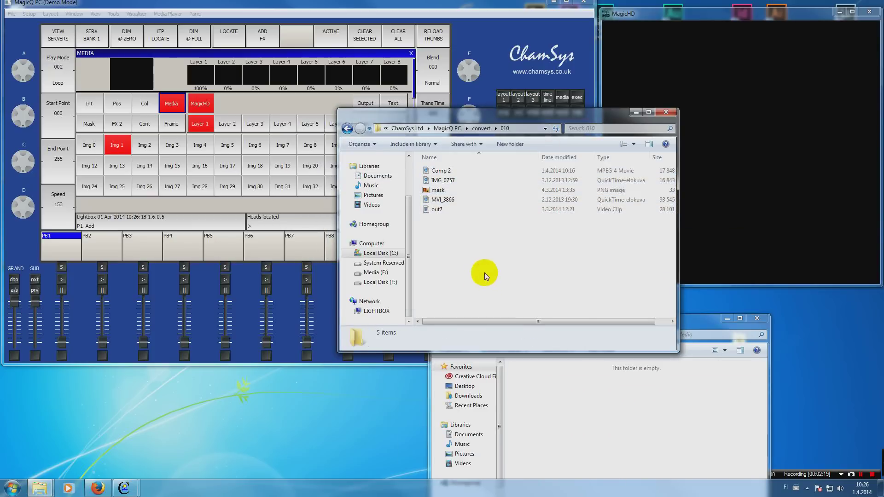
Step: Rename Comp 2 to '001_Comp 2' and IMG_0757 to '002_IMG_0757'
right_click(449, 175)
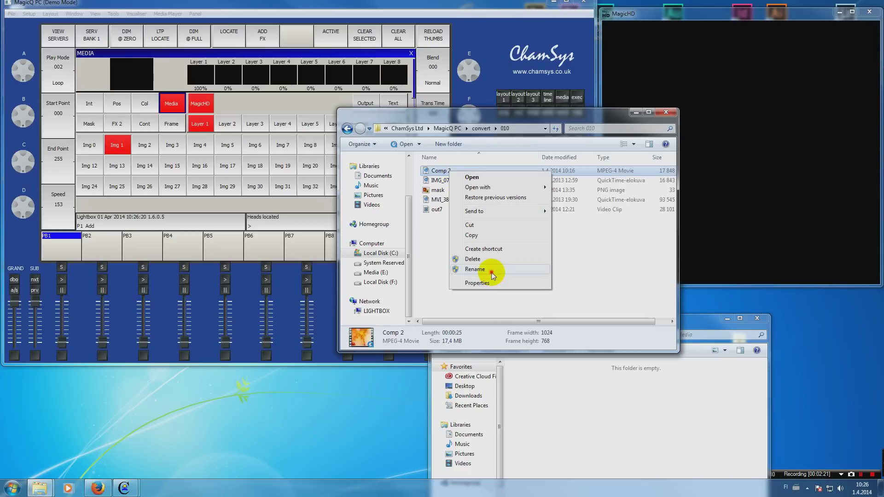
left_click(493, 267)
left_click(432, 171)
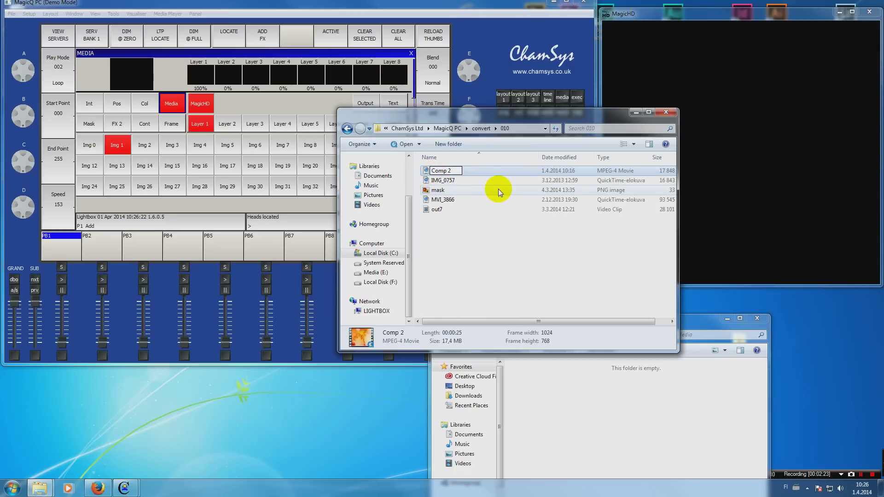
type("001_")
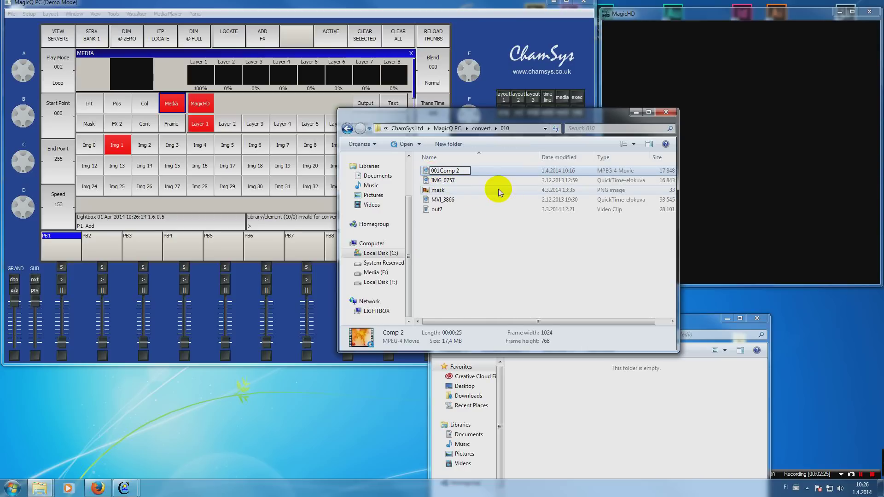
left_click(501, 248)
right_click(444, 180)
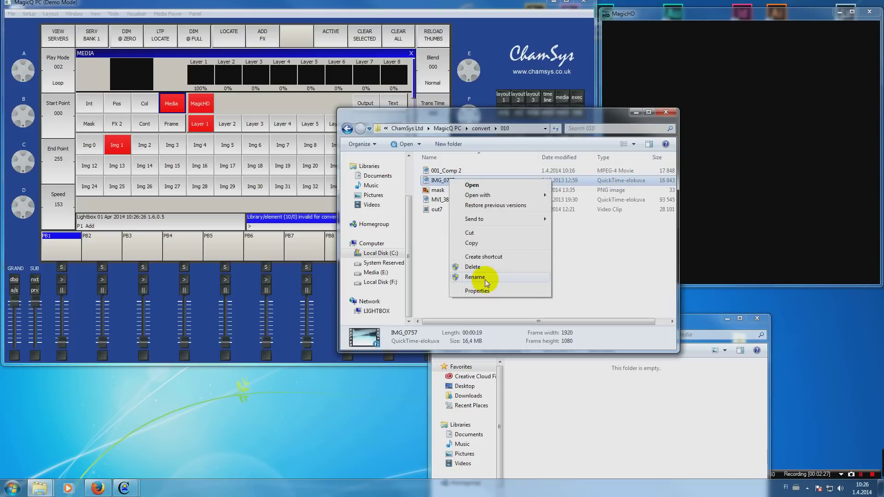
left_click(484, 278)
left_click(433, 180)
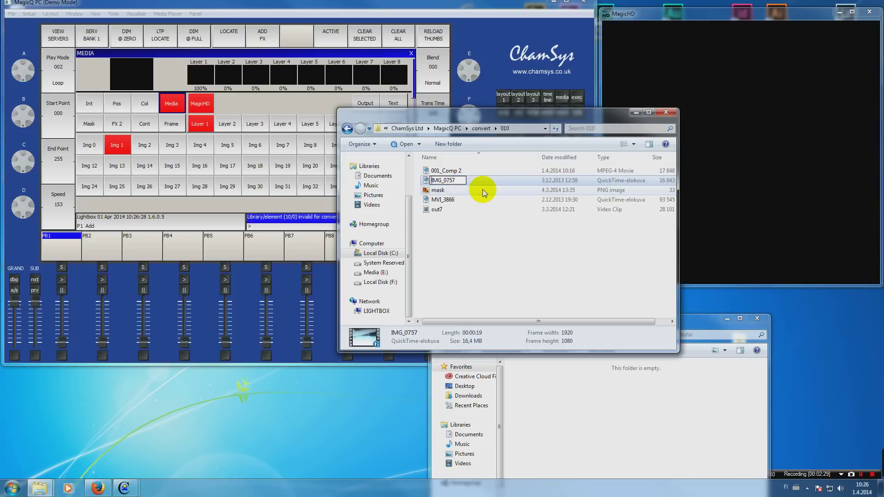
type("002_")
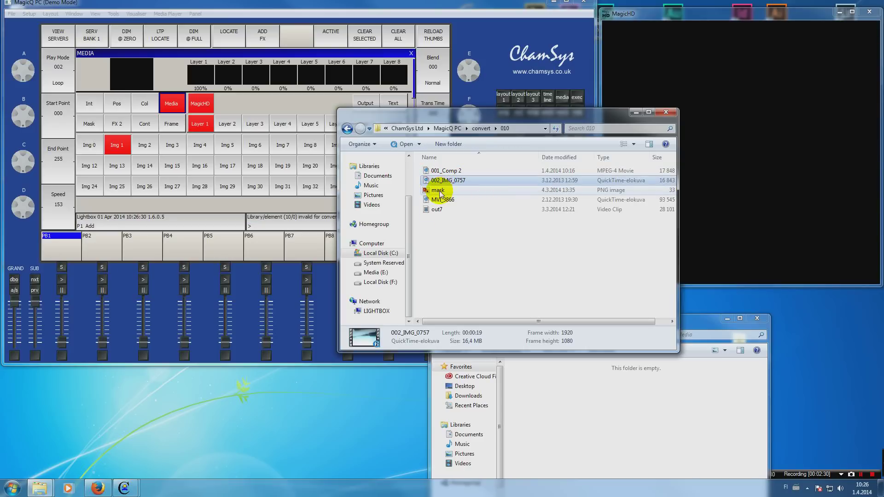
Step: Rename mask to '003_mask' and MVI_3866 to '004_MVI_3866'
right_click(439, 191)
left_click(481, 366)
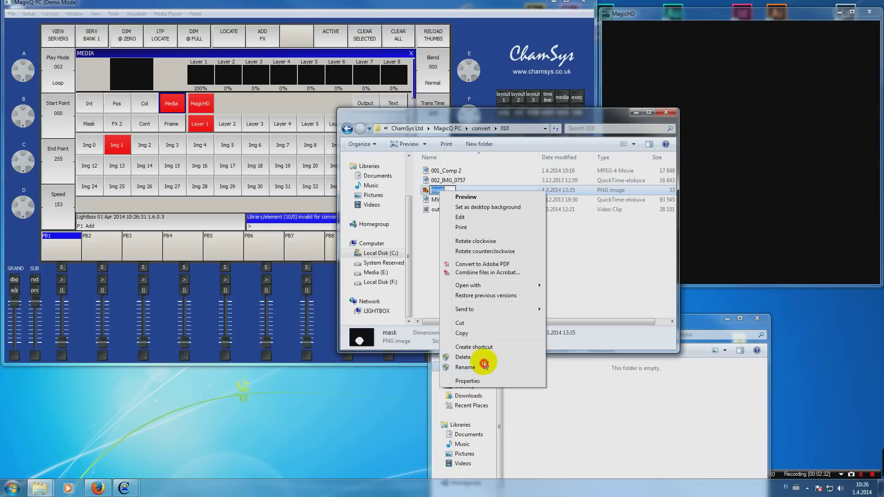
left_click(432, 190)
type("003_")
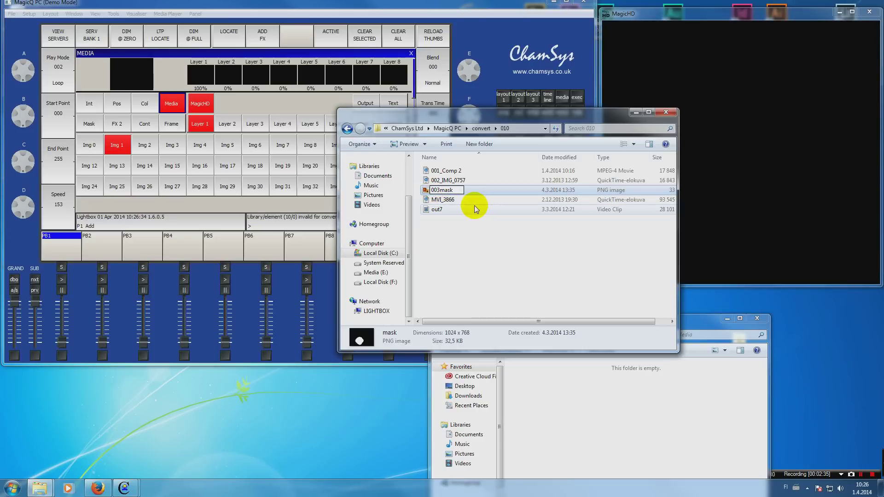
left_click(448, 199)
right_click(483, 200)
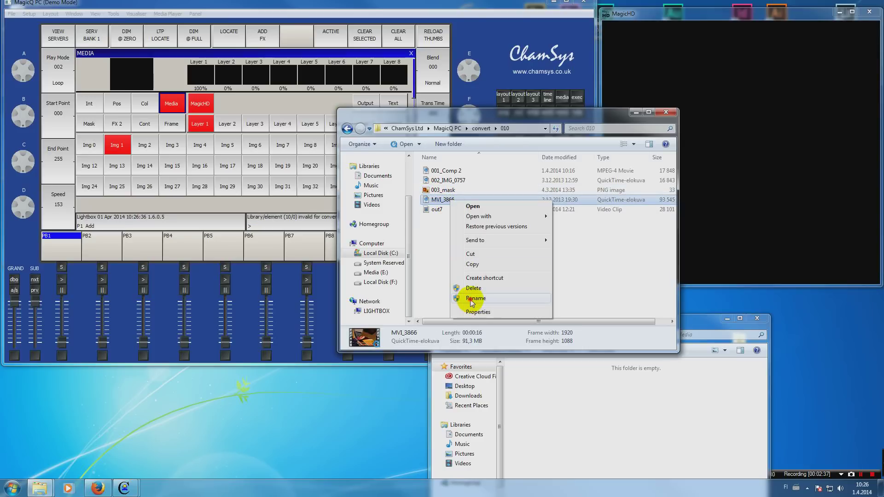
left_click(468, 297)
left_click(433, 200)
type("00")
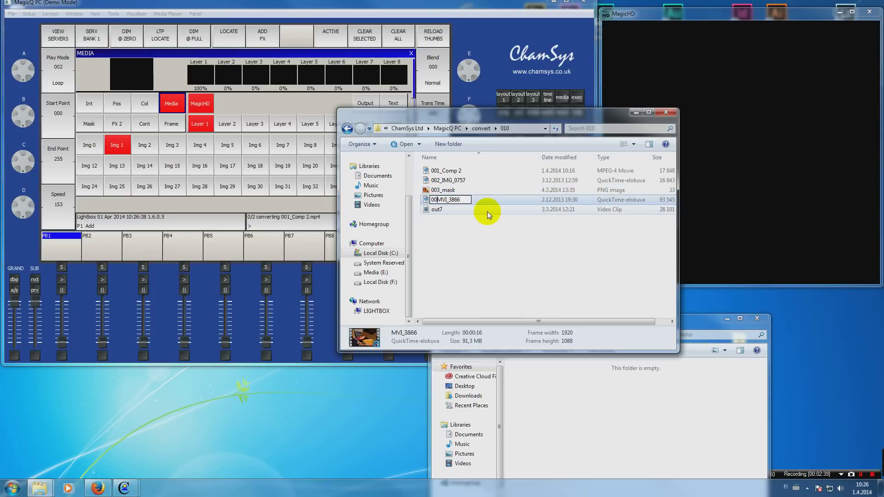
type("4_")
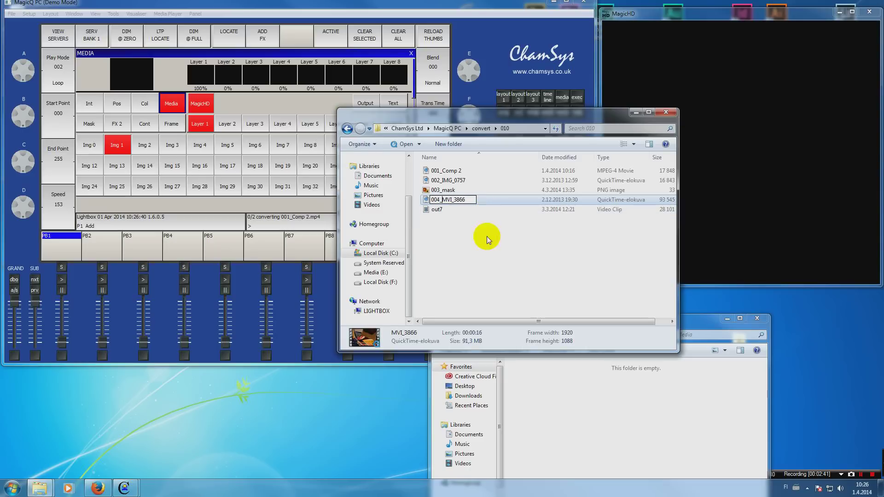
key("Return")
Step: Rename out7 to '005_out7', retrying after the permission prompt
right_click(447, 209)
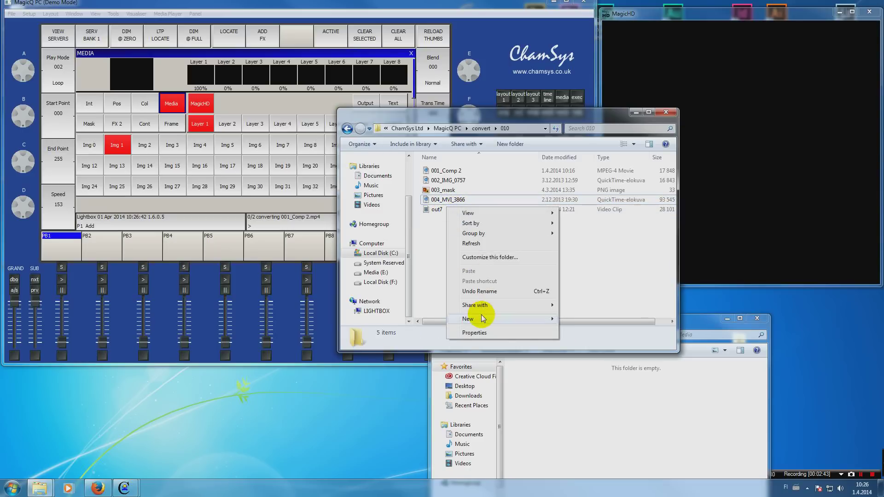
right_click(438, 210)
left_click(482, 322)
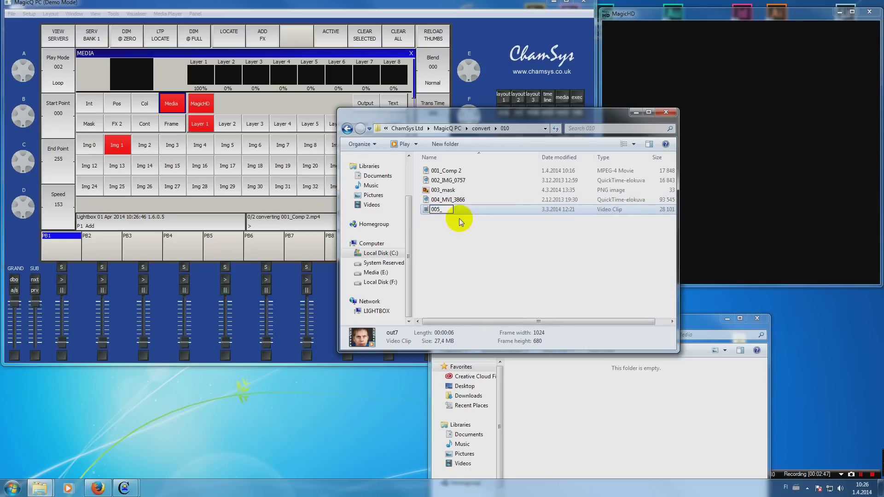
left_click(459, 240)
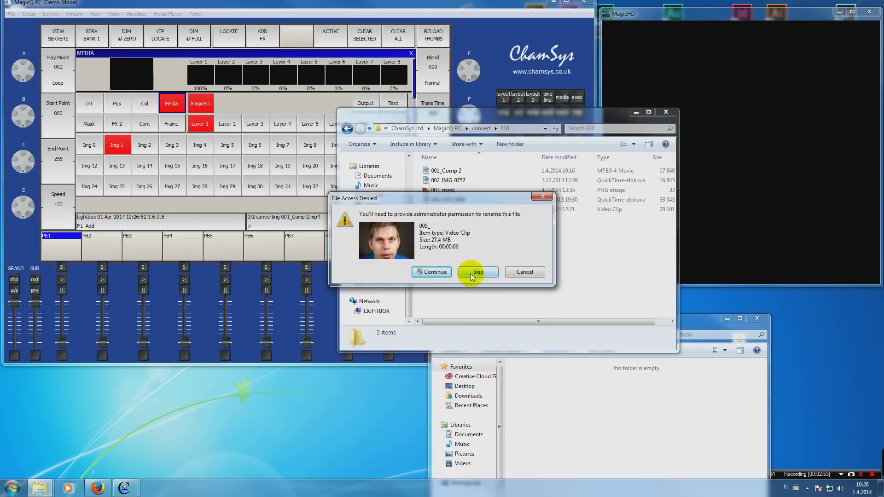
left_click(443, 271)
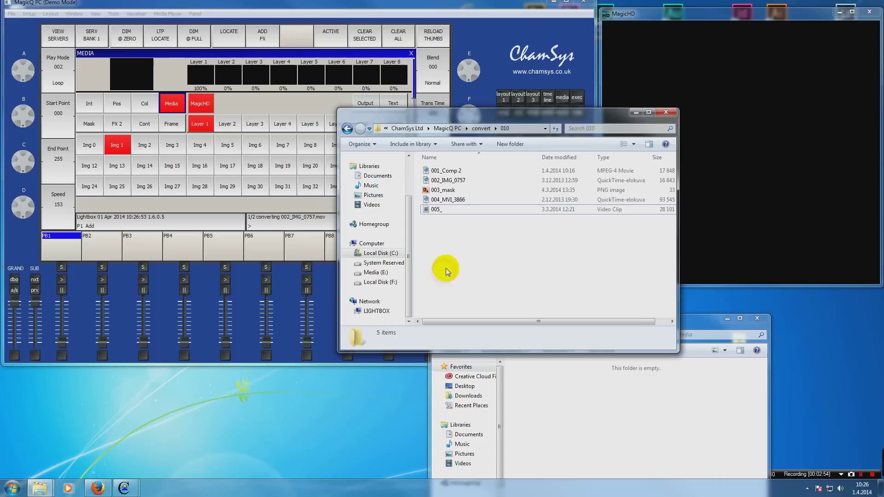
right_click(454, 210)
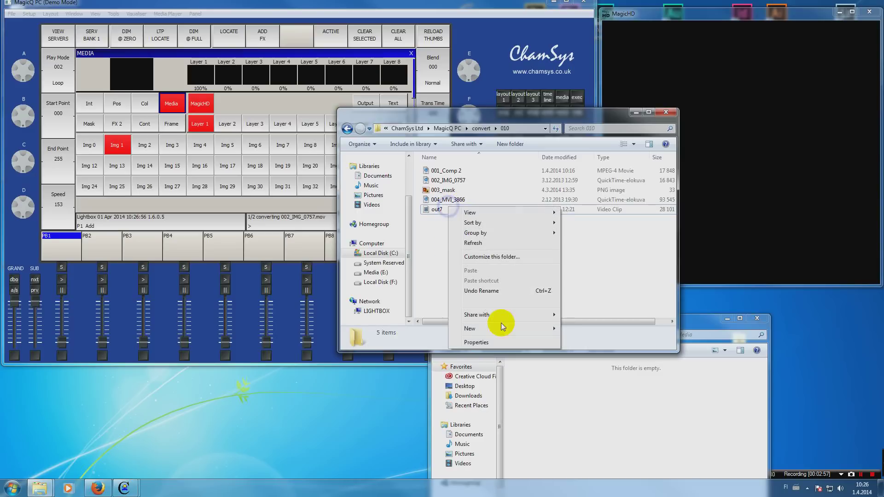
right_click(441, 211)
left_click(489, 318)
left_click(433, 211)
type("005_")
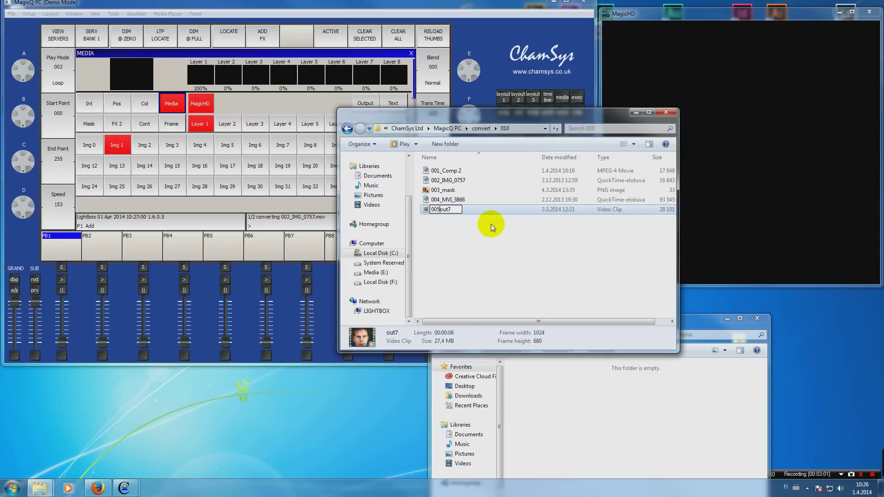
key("Return")
left_click(482, 260)
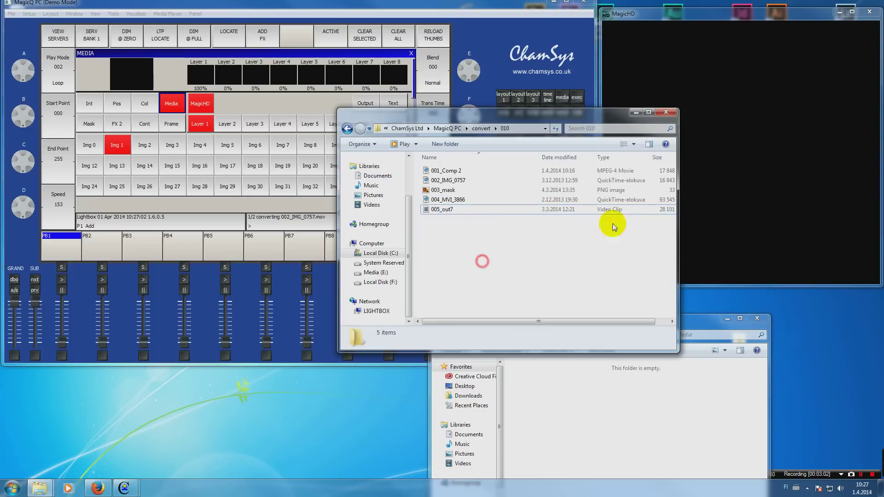
Step: Close the 010 and Media Explorer windows to return to MagicQ PC
left_click(666, 112)
left_click(757, 318)
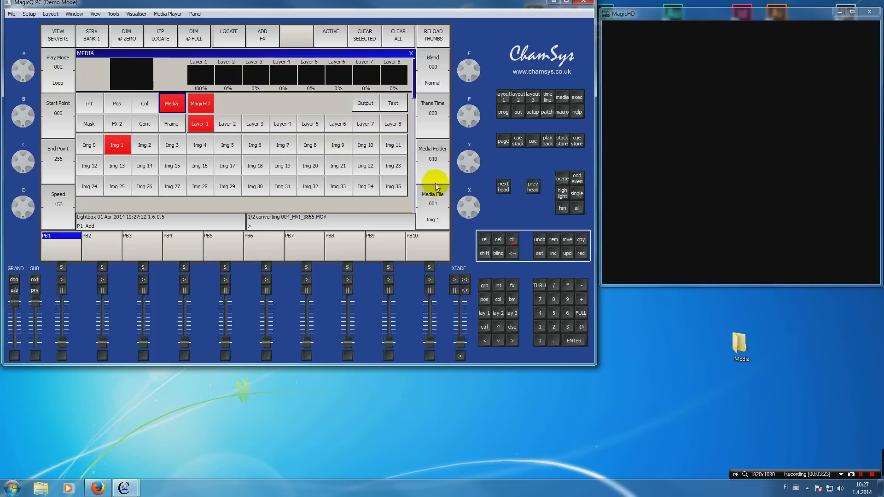
Step: Preview 002_IMG_0757, then play 001_Comp_2 in the MagicHD output
scroll(475, 162, "up", 1)
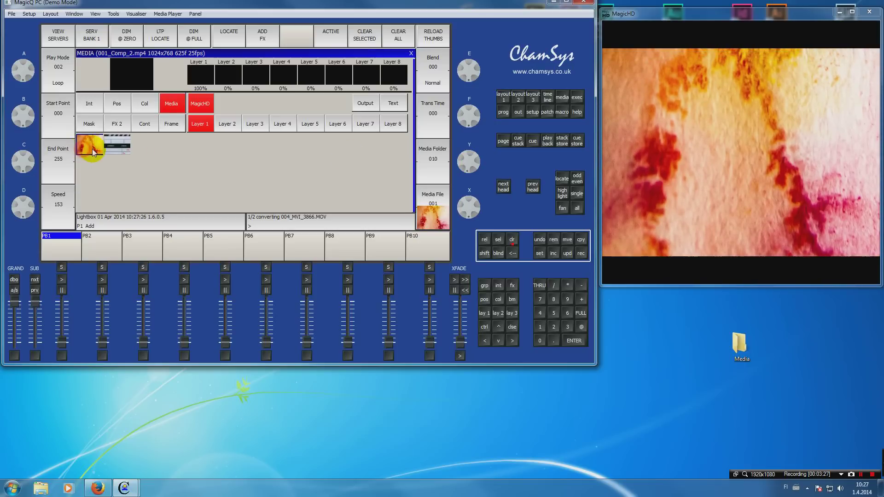
left_click(116, 144)
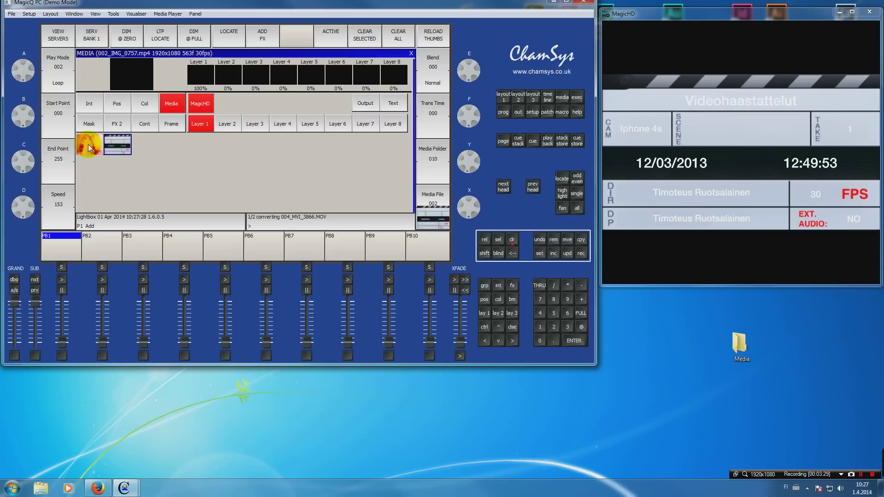
left_click(90, 147)
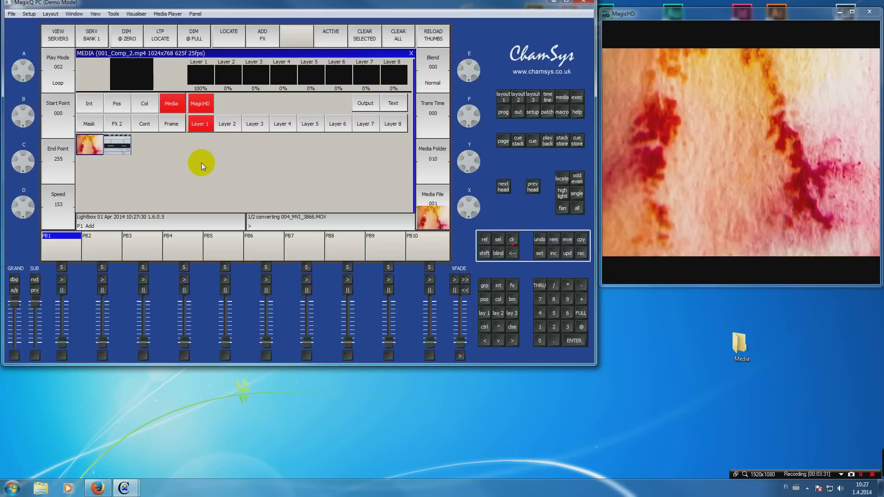